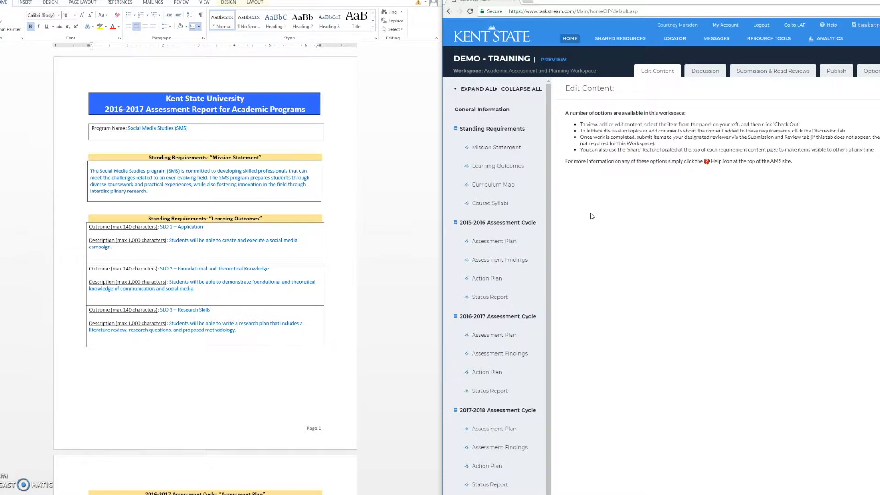
Collapse the Standing Requirements, 2015-2016 and 2017-2018 Assessment Cycle sections, leaving the 2016-2017 cycle expanded
click(456, 129)
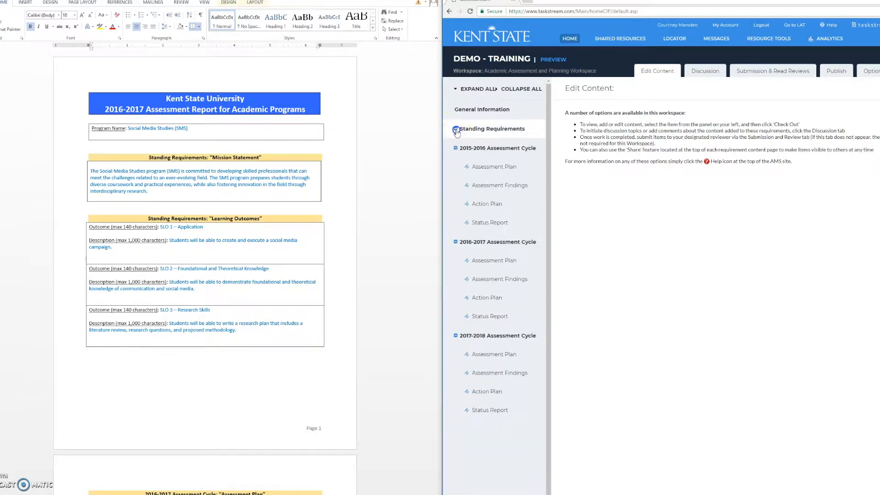
click(456, 148)
click(455, 262)
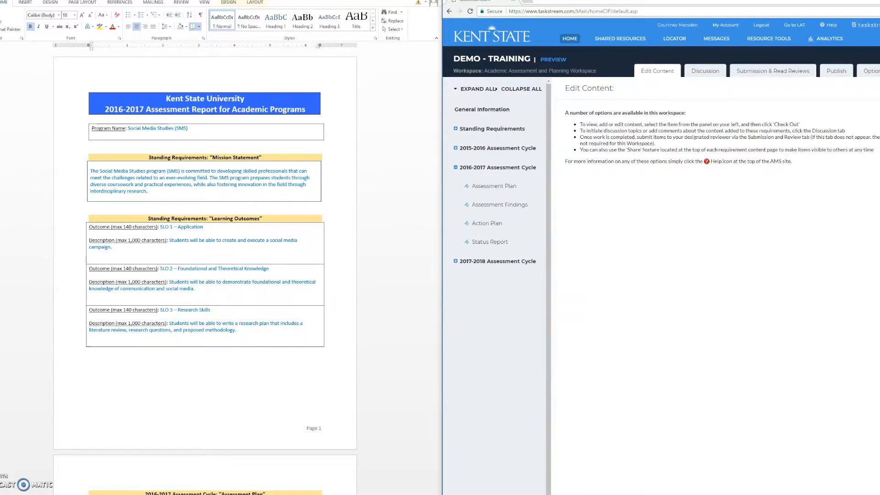
Check out the 2016-2017 Assessment Cycle's Action Plan and create a new operational plan in it
click(529, 224)
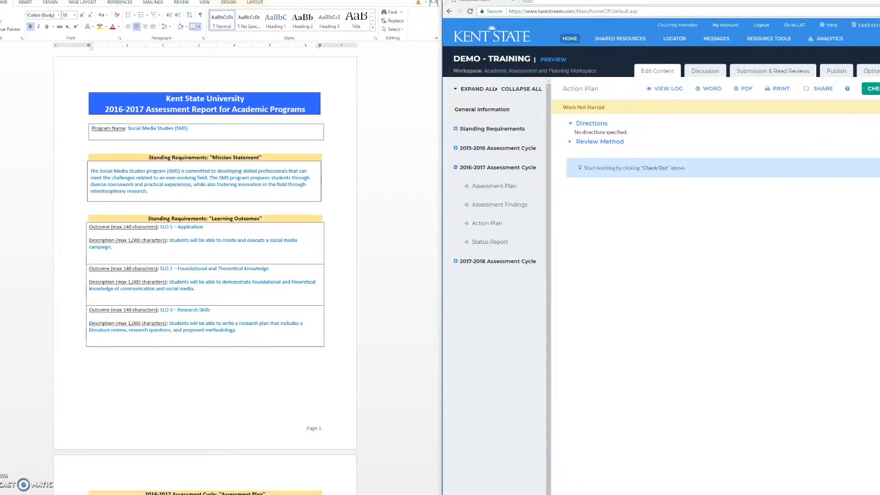
click(873, 88)
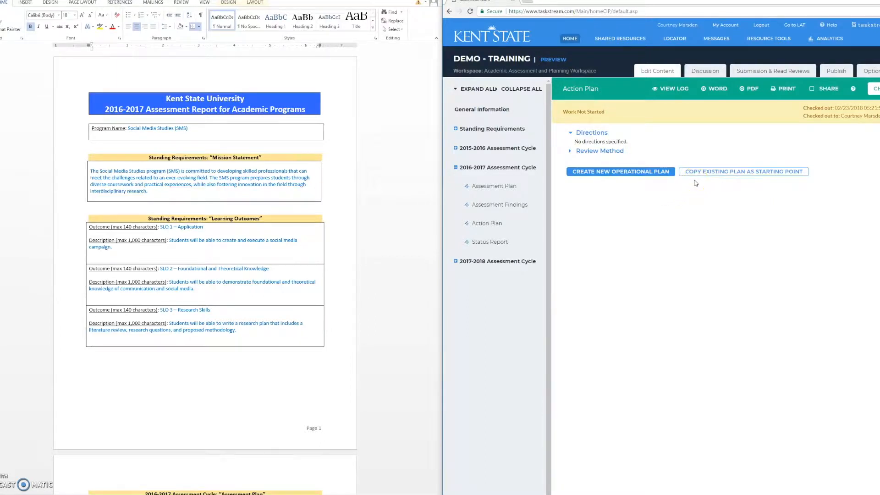
click(621, 178)
click(659, 184)
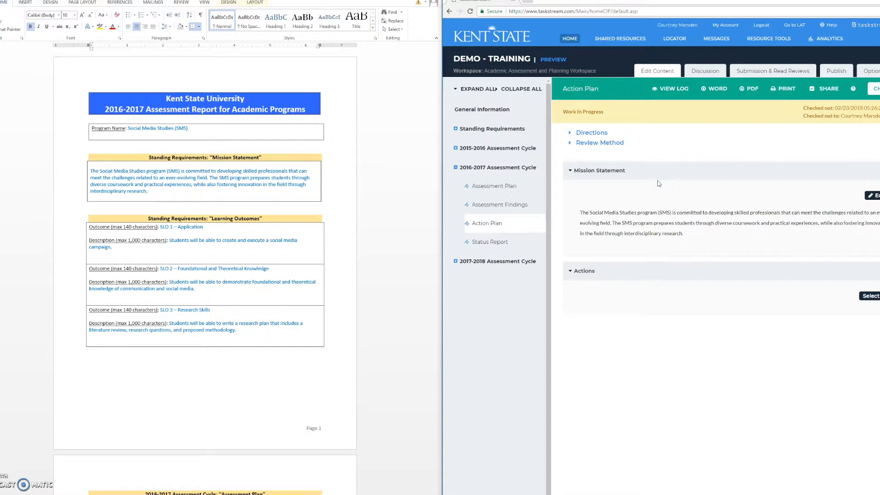
Attach the existing Social Media Studies Outcome Set (added 02/2018) to the action plan and include only the SLO 1 – Application outcome
click(870, 296)
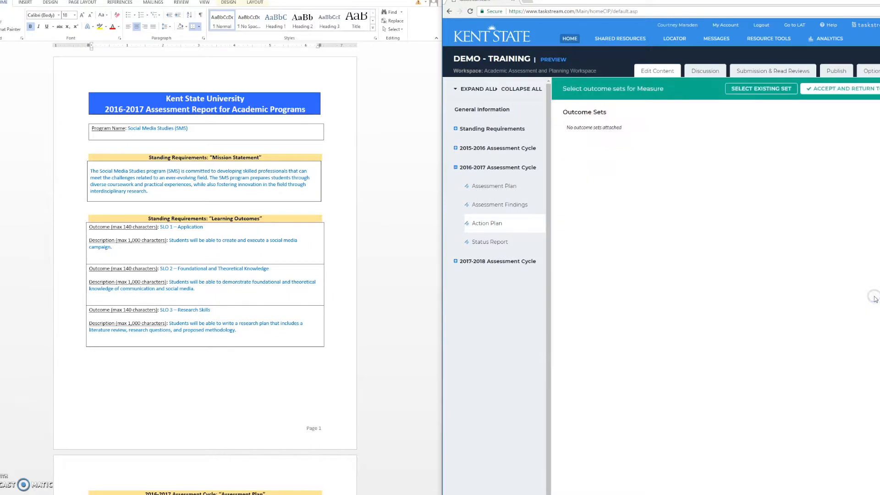
click(743, 88)
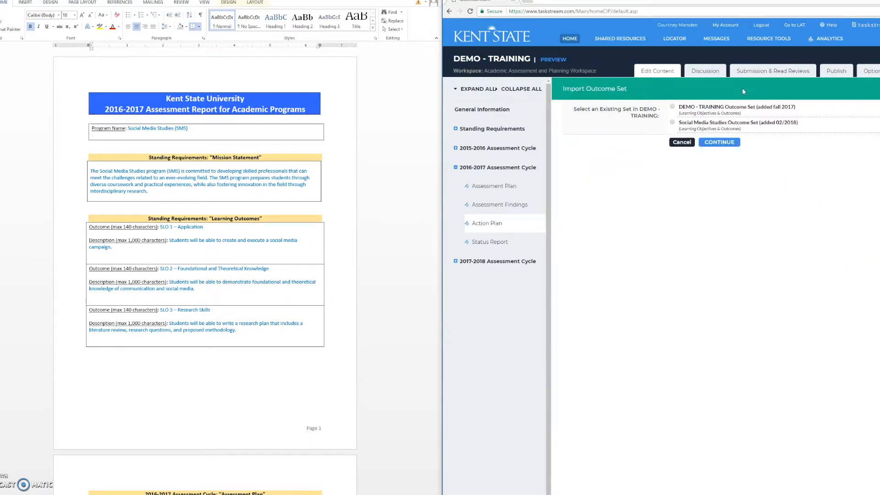
click(672, 123)
click(673, 124)
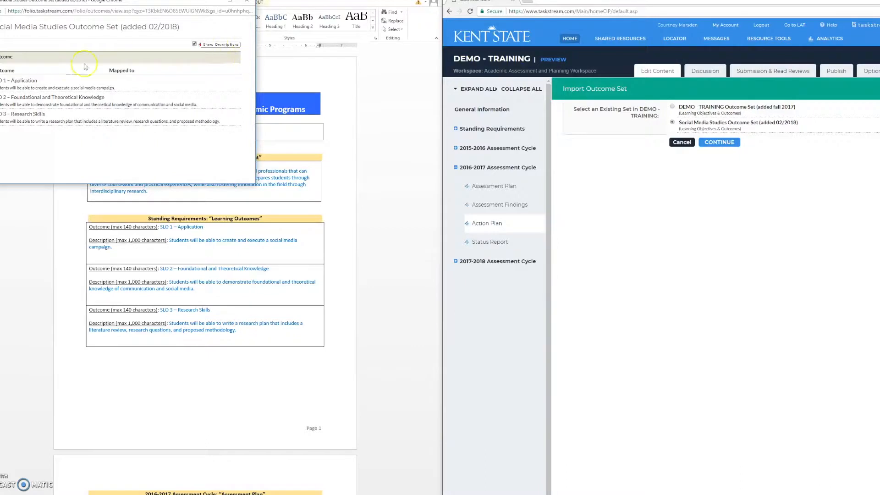
click(245, 3)
click(662, 94)
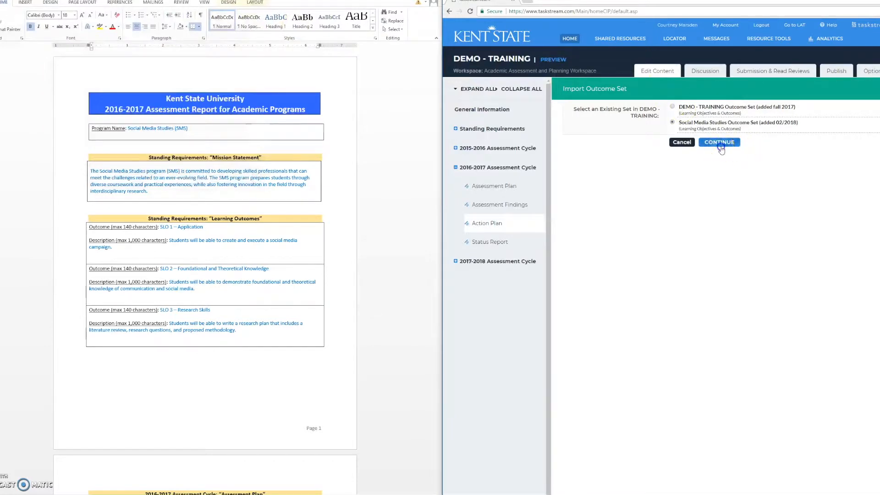
click(719, 142)
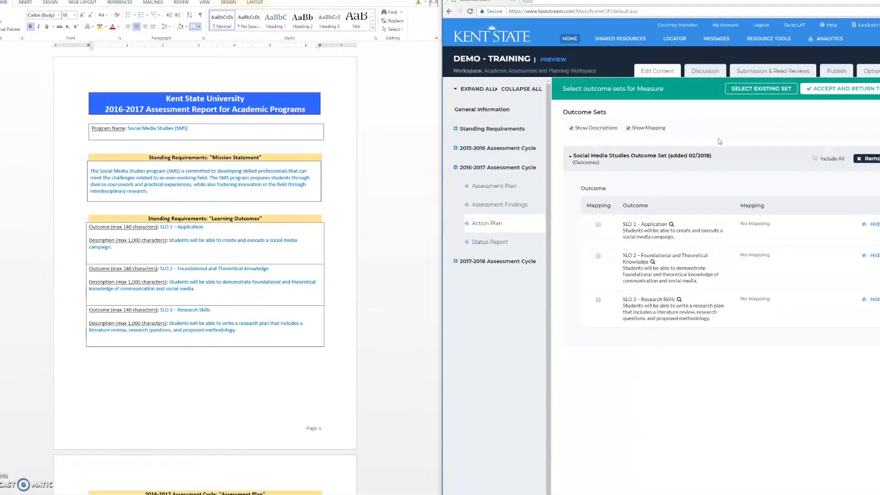
click(598, 225)
click(830, 95)
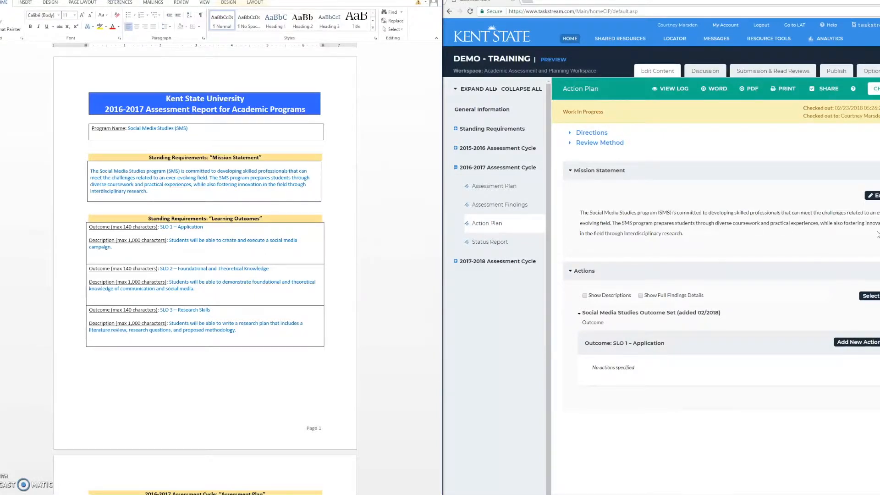
Start a new action for SLO 1 – Application, linked to the findings for the Social Media Campaign Project measure
click(849, 344)
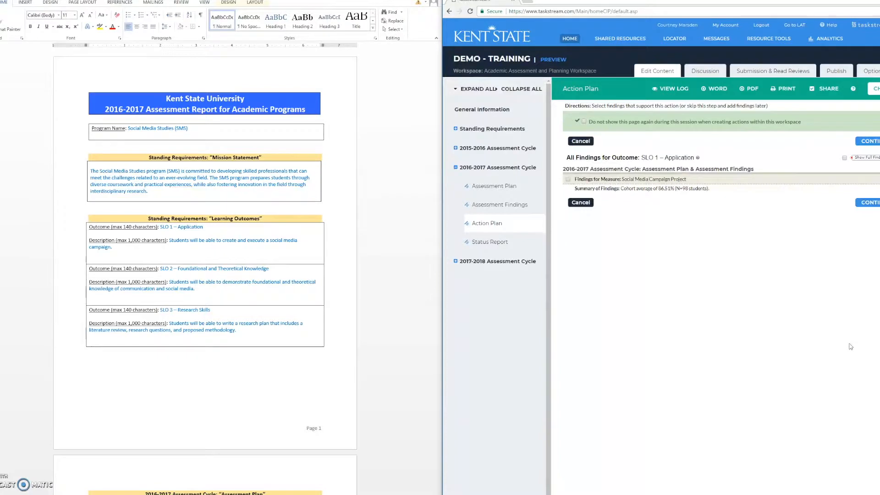
click(568, 181)
click(868, 203)
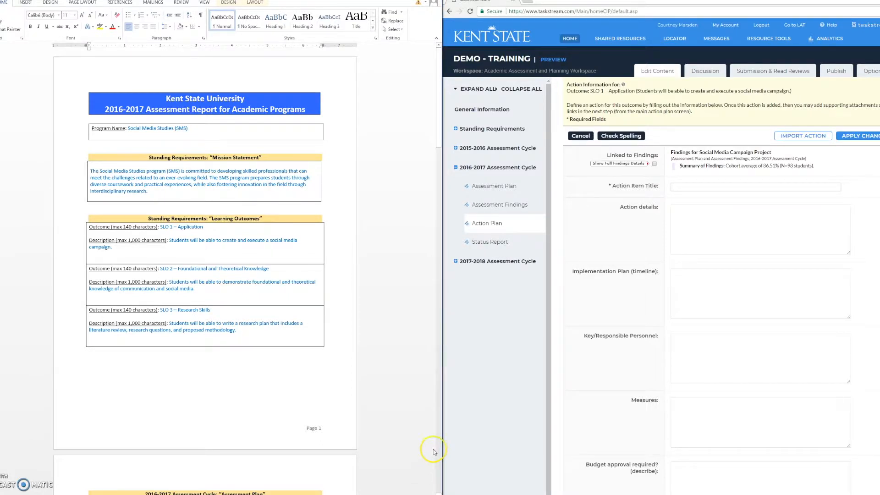
Copy the title "Rubric Review Committee Meeting" from the Word report's Action Plan page into the new action's item title
click(439, 139)
drag(439, 139, 451, 475)
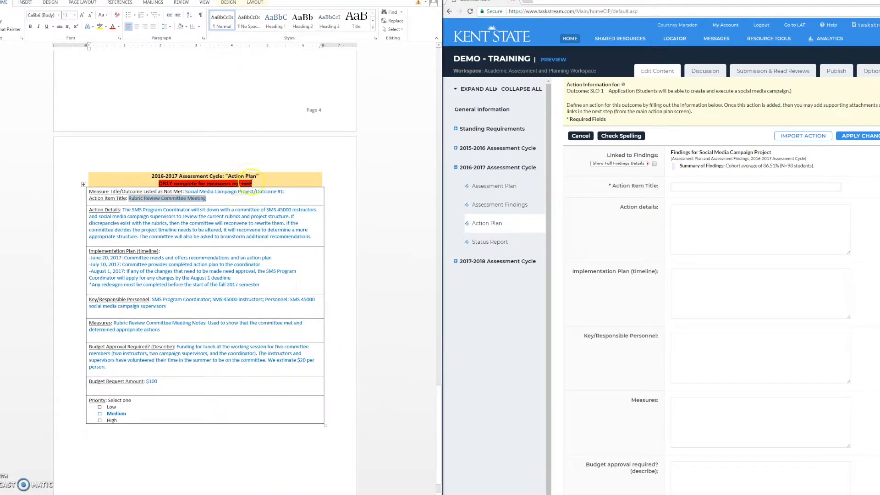
right_click(147, 200)
click(168, 216)
click(716, 186)
key(ctrl+v)
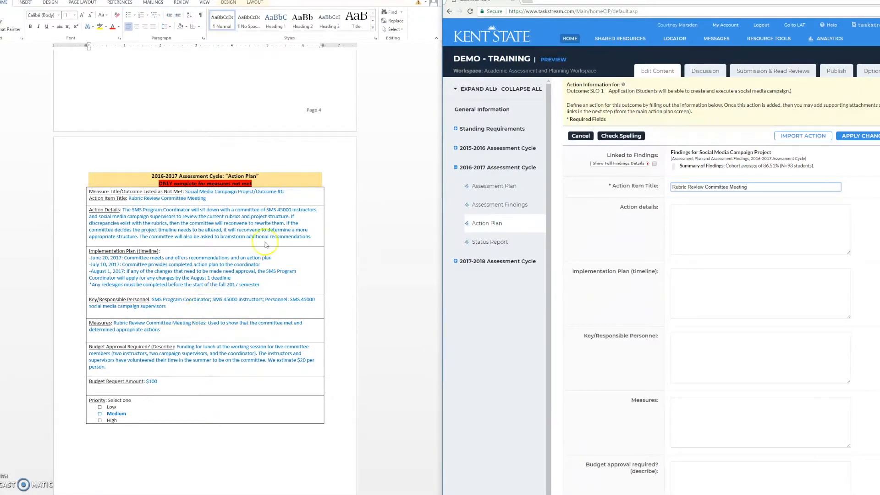
Copy the Action Details paragraph about the SMS 45000 rubric review from the Word report into the action details
drag(312, 236, 122, 209)
key(ctrl+c)
click(706, 243)
key(ctrl+v)
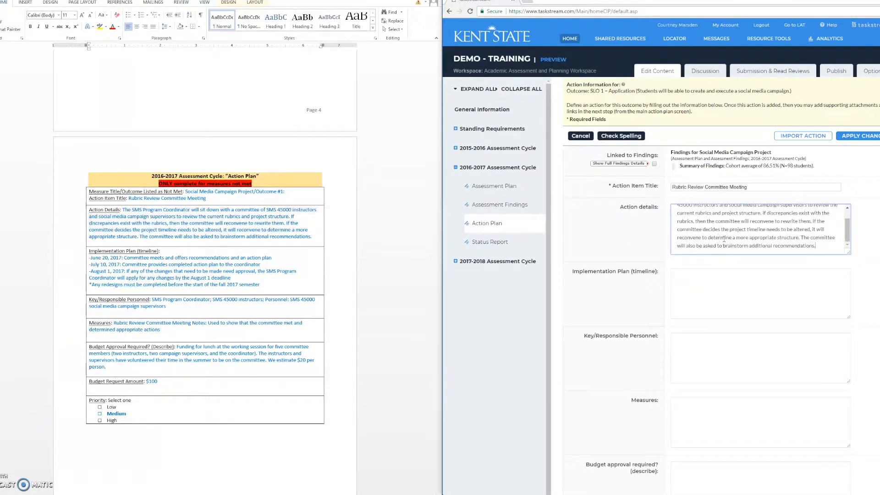
Copy the report's implementation timeline, from the June 20, 2017 entry through the fall 2017 redesign note, into the Implementation Plan
click(693, 286)
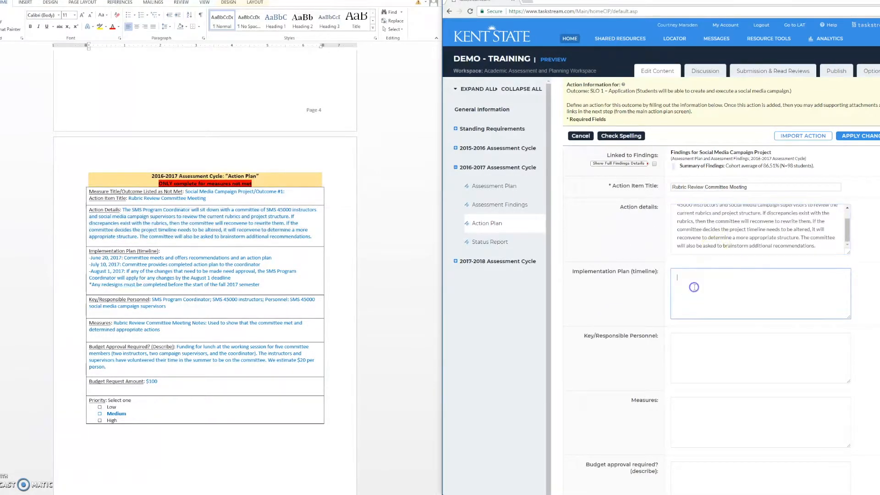
click(250, 263)
drag(267, 282, 76, 259)
click(685, 291)
key(ctrl+v)
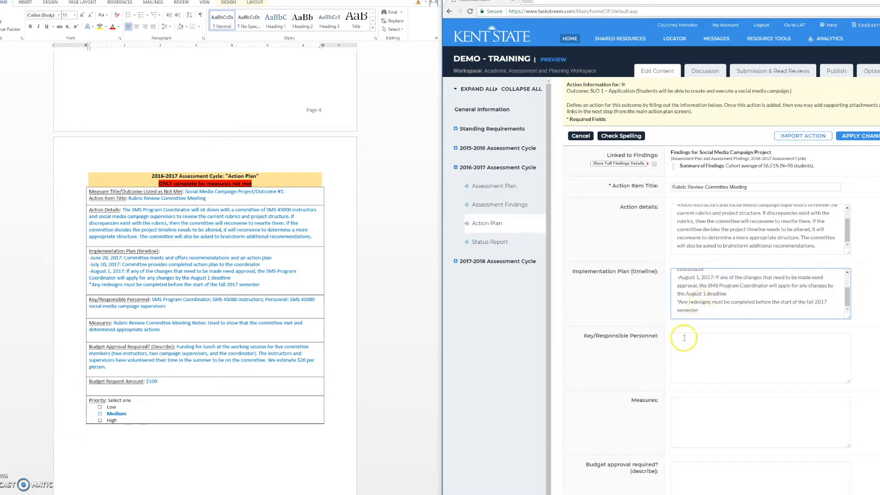
Copy "SMS Program Coordinator; SMS 45000 instructors; Personnel: SMS 45000 social media campaign supervisors" from the report into Key/Responsible Personnel
scroll(713, 336, down, 1)
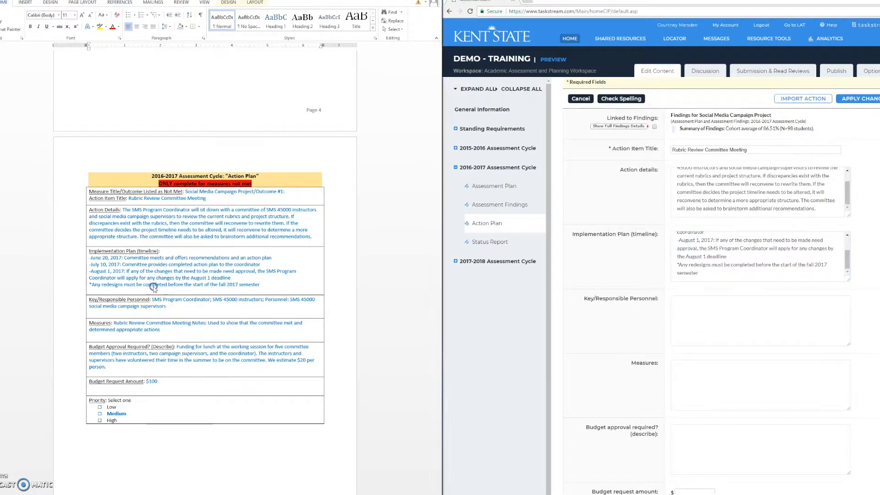
drag(166, 306, 160, 302)
key(ctrl+c)
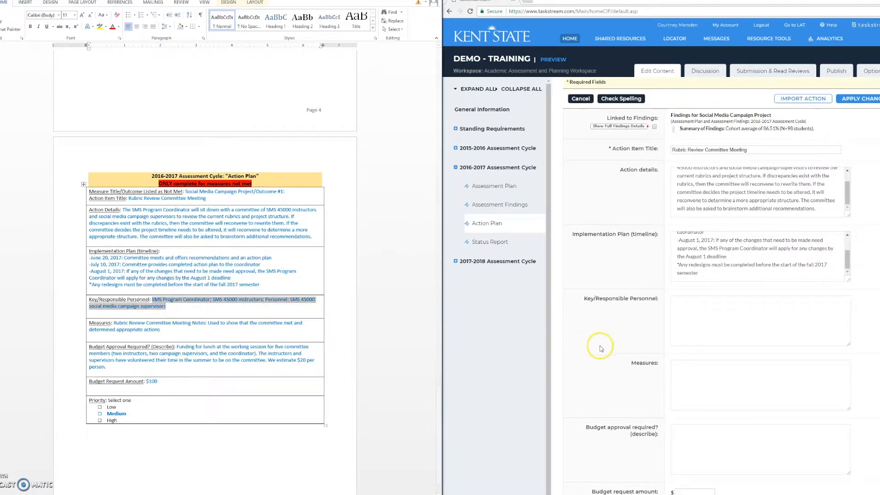
click(710, 318)
key(ctrl+v)
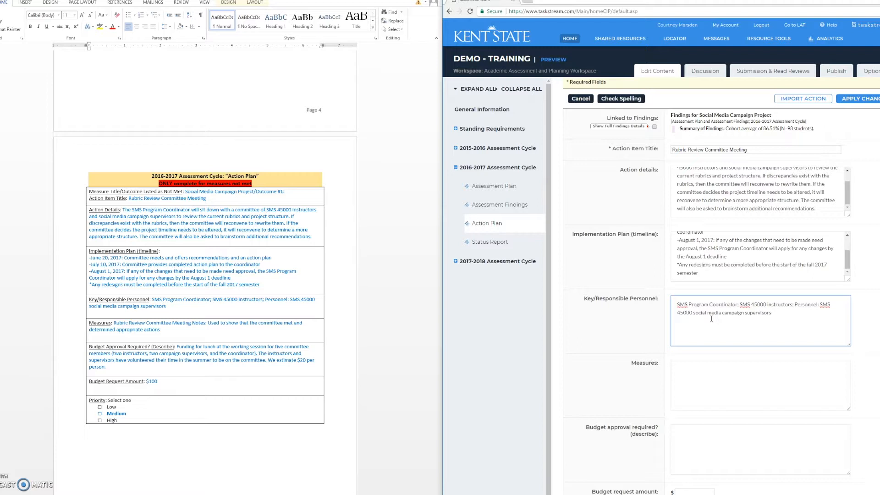
Copy the report's Measures text about the Rubric Review Committee Meeting Notes into the action's Measures
click(169, 331)
click(169, 331)
drag(168, 331, 127, 323)
click(751, 370)
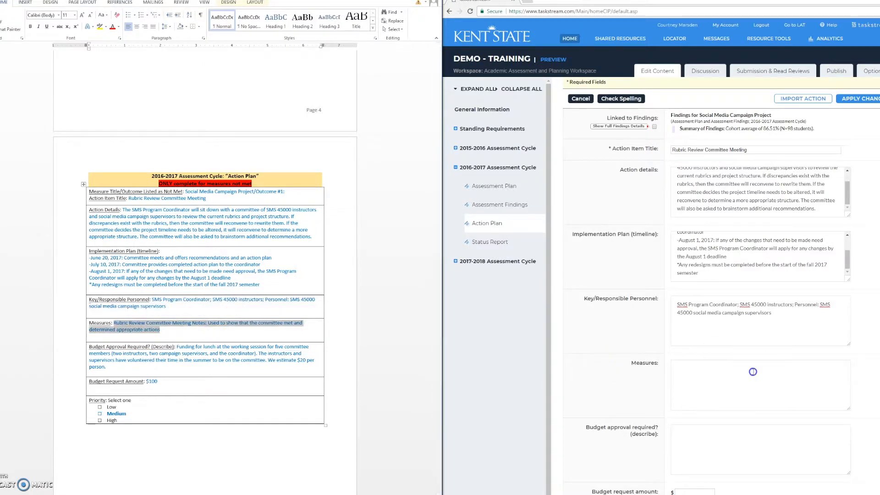
key(ctrl+v)
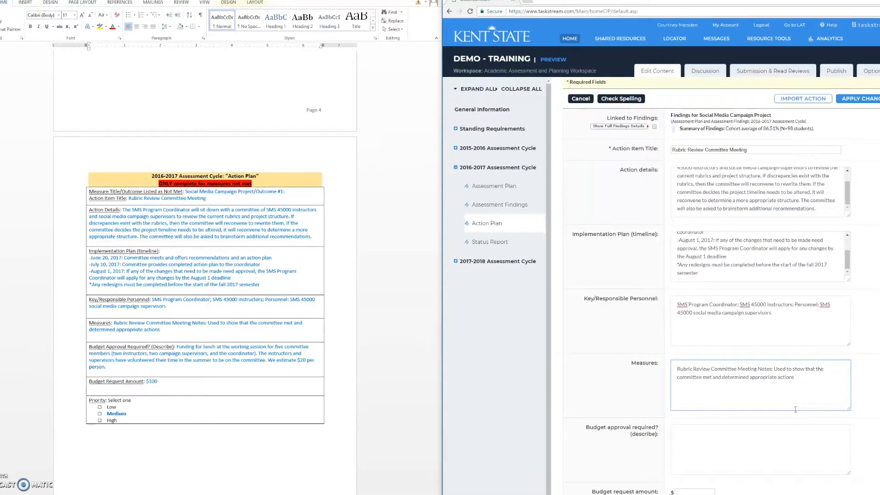
Copy the report's budget approval description about funding lunch for five committee members into the action's budget approval description
scroll(796, 410, down, 1)
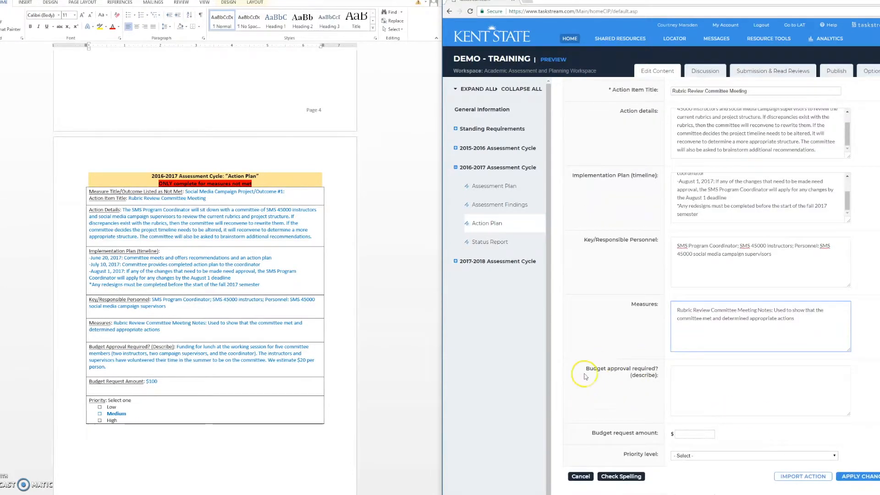
click(196, 385)
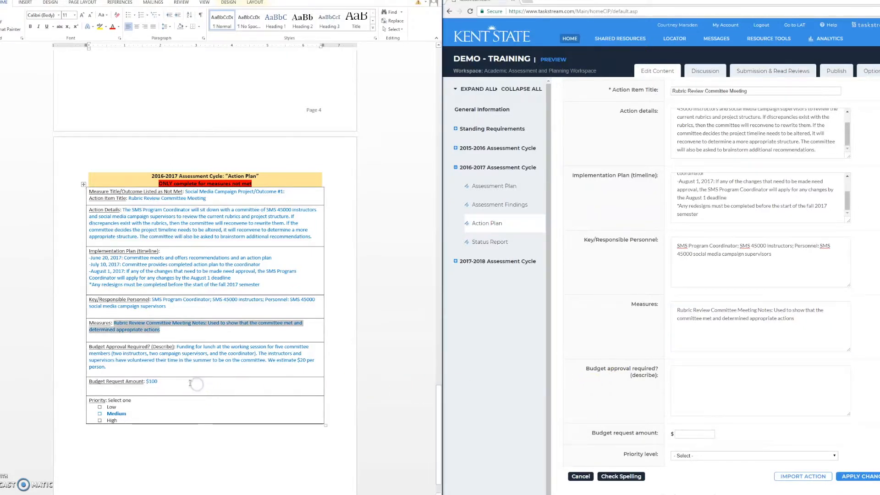
drag(109, 367, 176, 347)
key(ctrl+c)
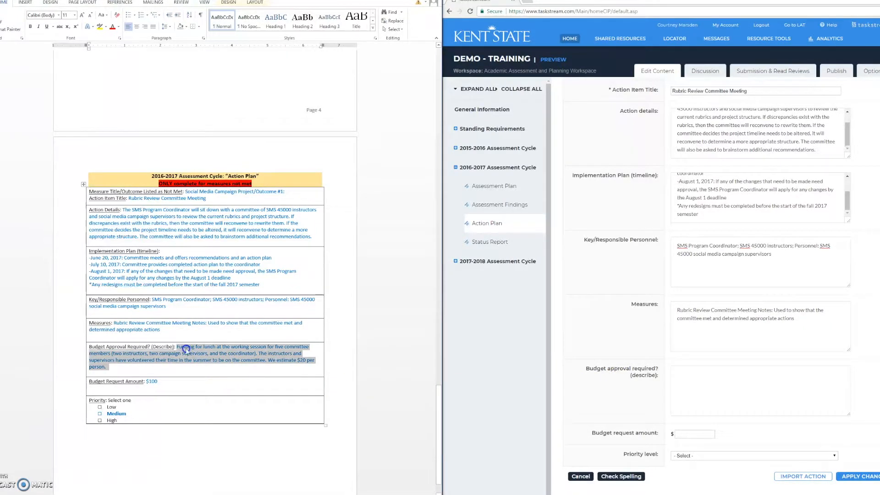
click(712, 377)
key(ctrl+v)
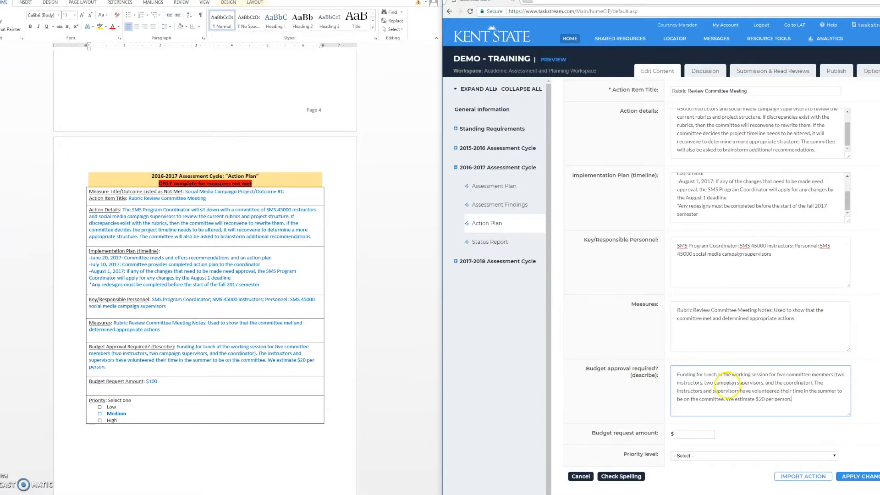
Copy the $100 budget request amount from the report into the action and set the priority level to Medium
click(691, 346)
click(189, 380)
drag(189, 380, 146, 381)
key(ctrl+c)
click(694, 435)
key(ctrl+v)
click(696, 456)
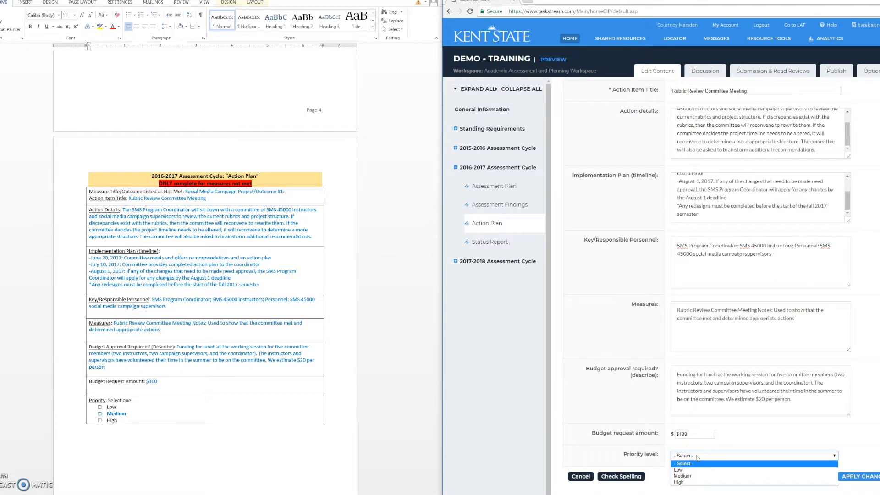
click(697, 476)
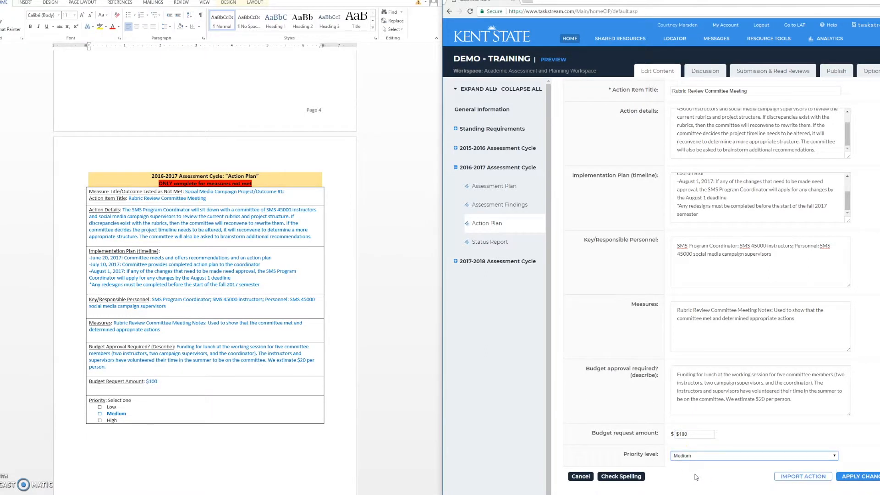
Correct the budget request amount to 100 without the dollar sign, and apply the changes to save the action
click(863, 482)
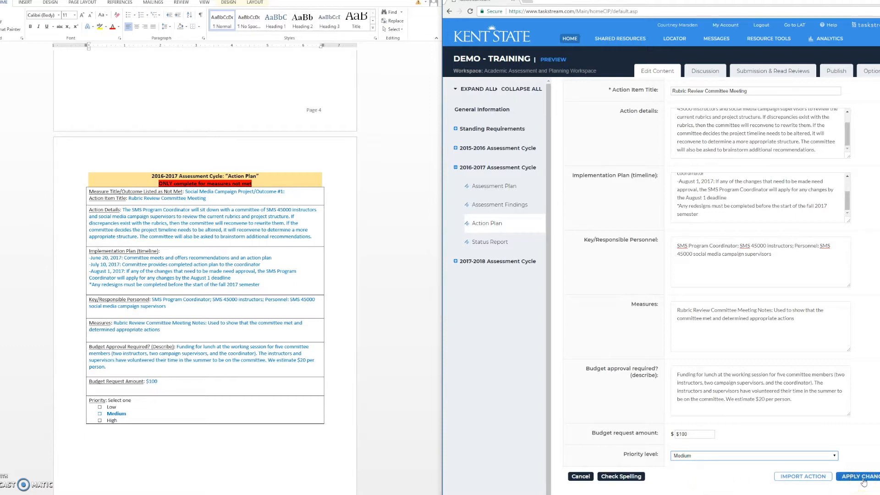
click(821, 479)
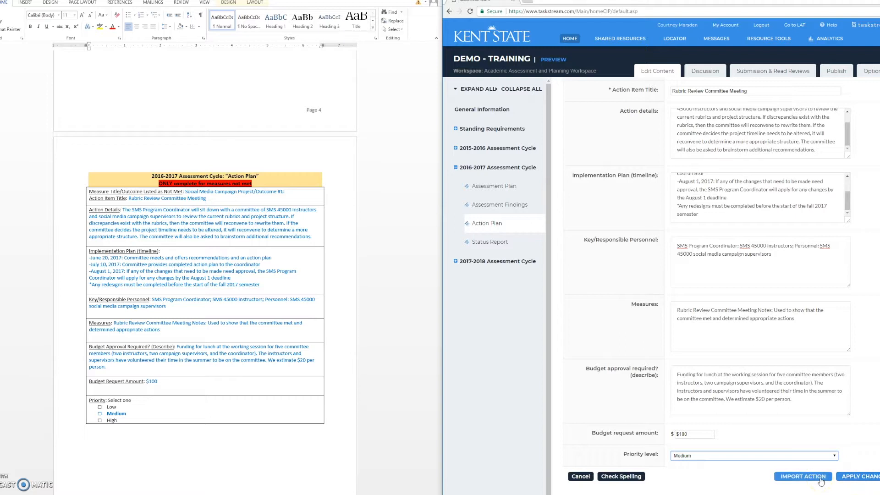
click(849, 481)
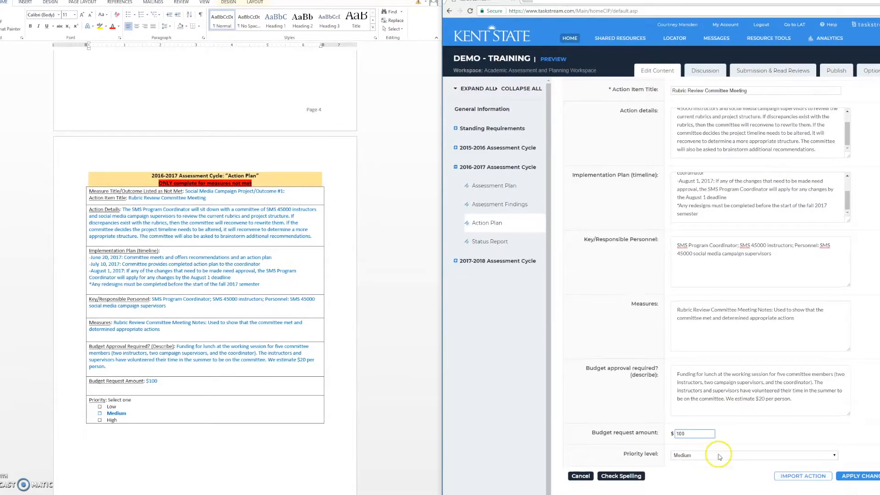
click(860, 476)
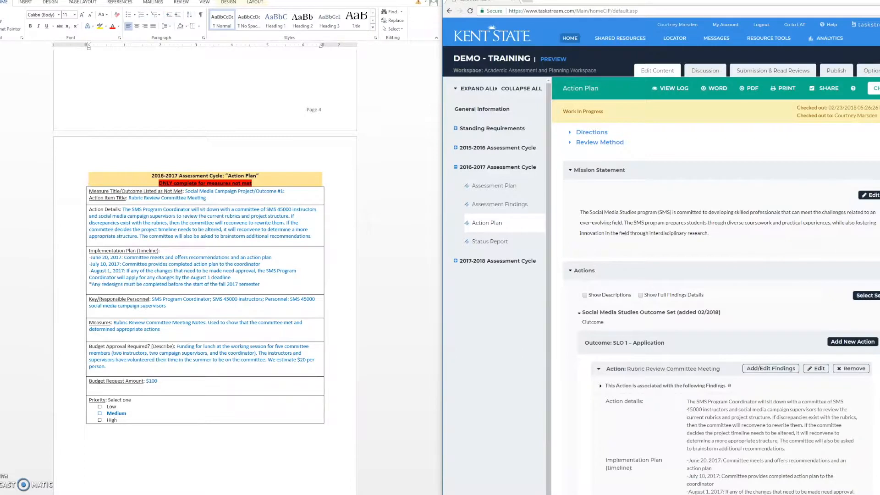
scroll(715, 298, down, 3)
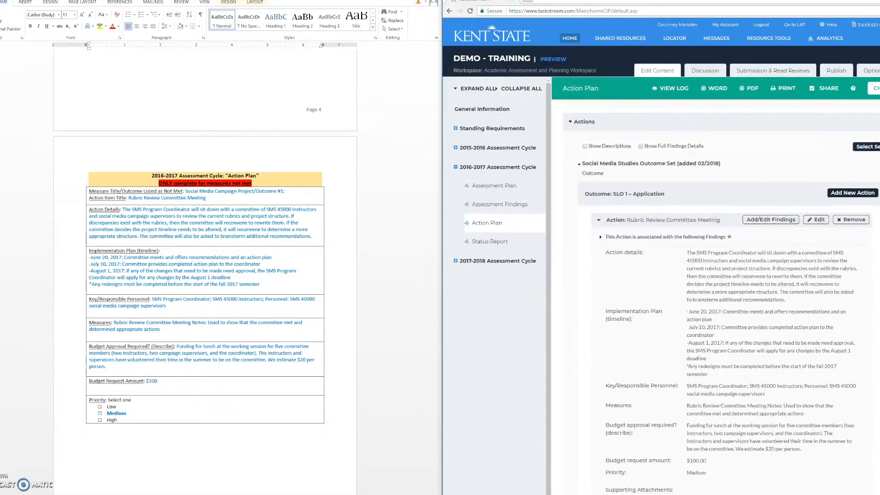
scroll(721, 301, down, 1)
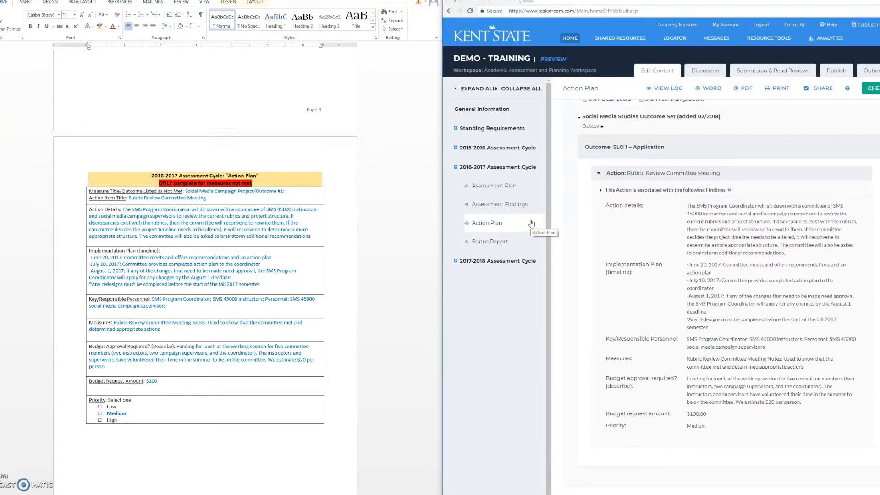
Check out the 2016-2017 Status Report and start a new status for the Rubric Review Committee Meeting action
click(518, 243)
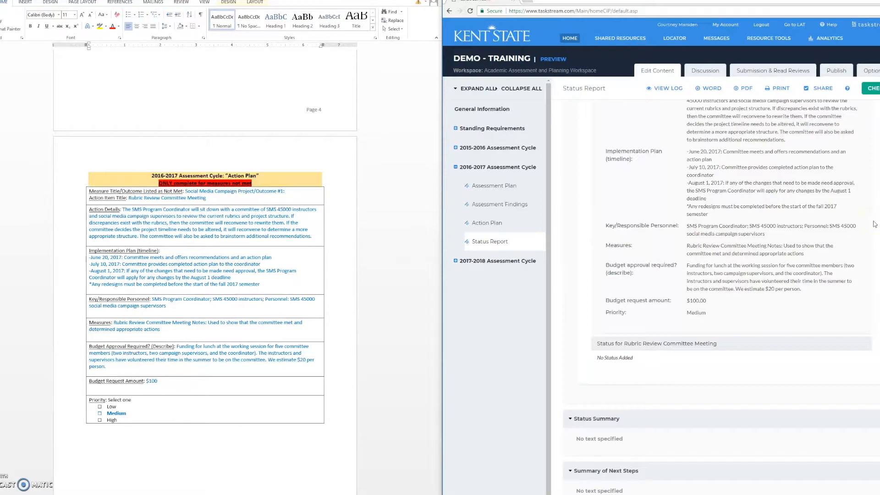
scroll(875, 224, up, 2)
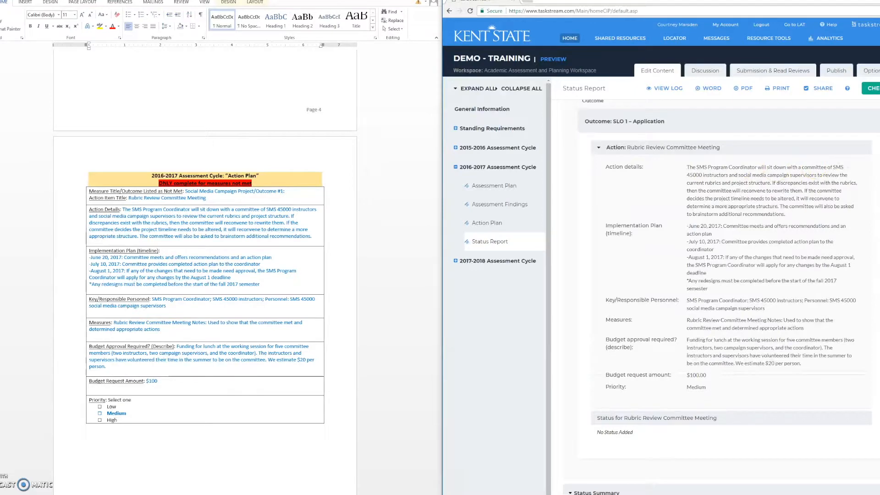
scroll(865, 178, up, 1)
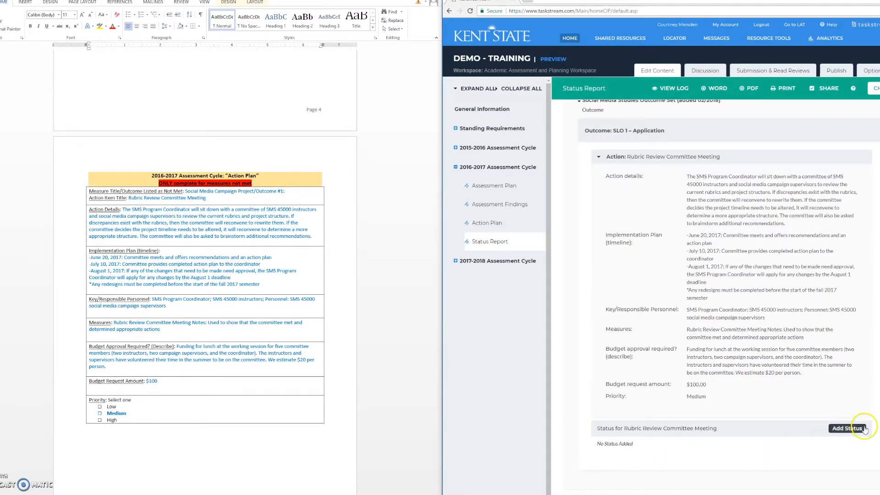
click(846, 428)
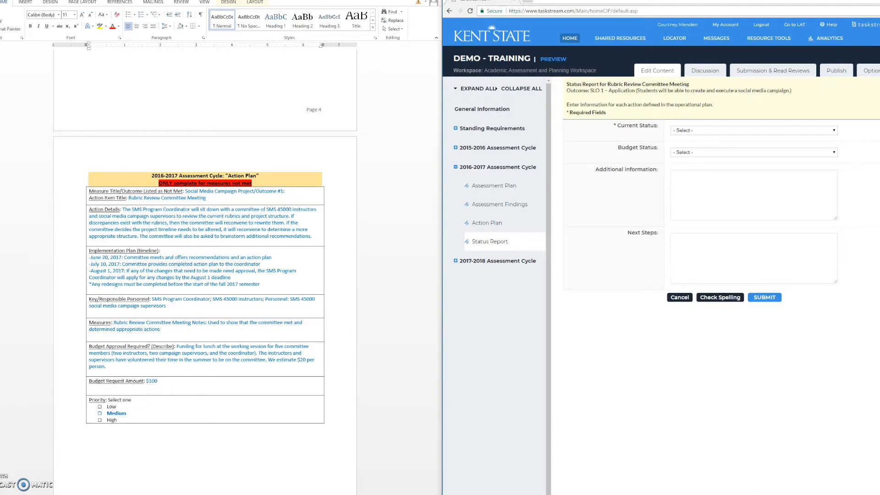
Set the action's current status to Not started and its budget status to Other, and submit the status
click(754, 152)
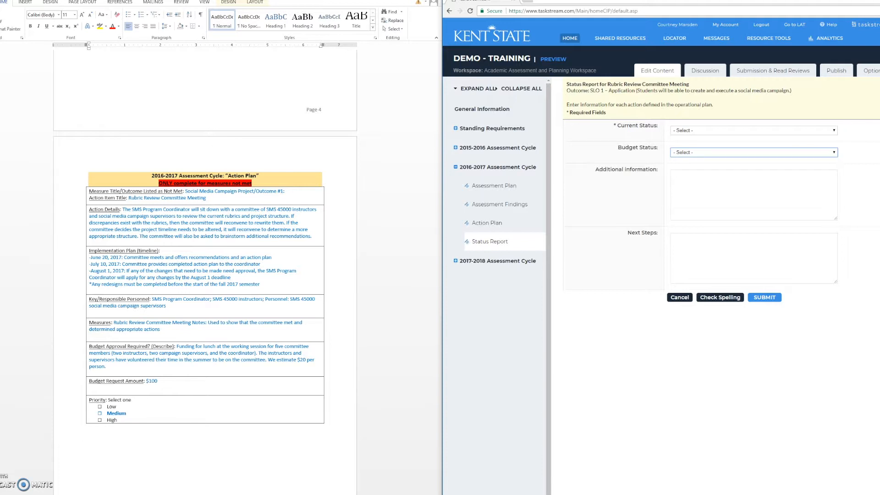
click(809, 131)
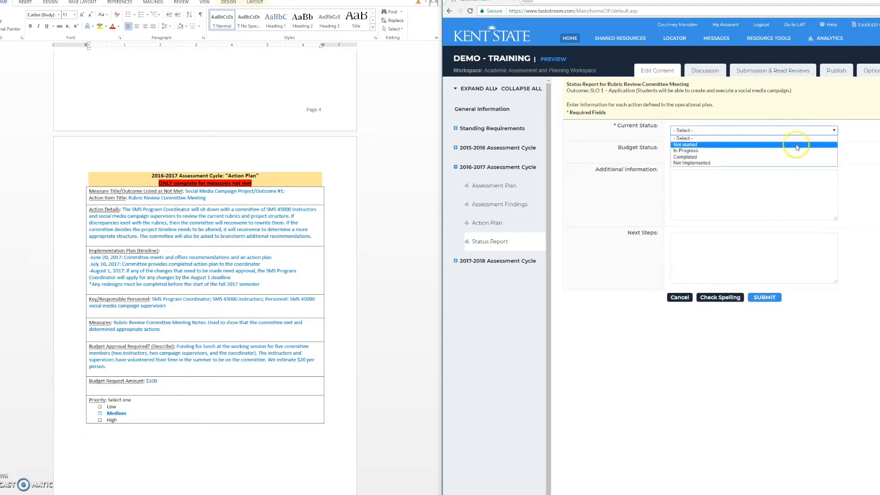
click(795, 144)
click(796, 152)
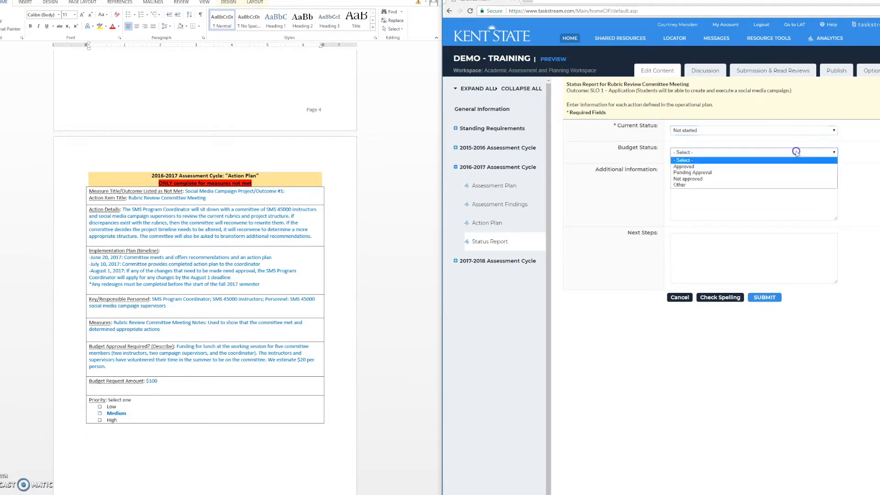
click(795, 184)
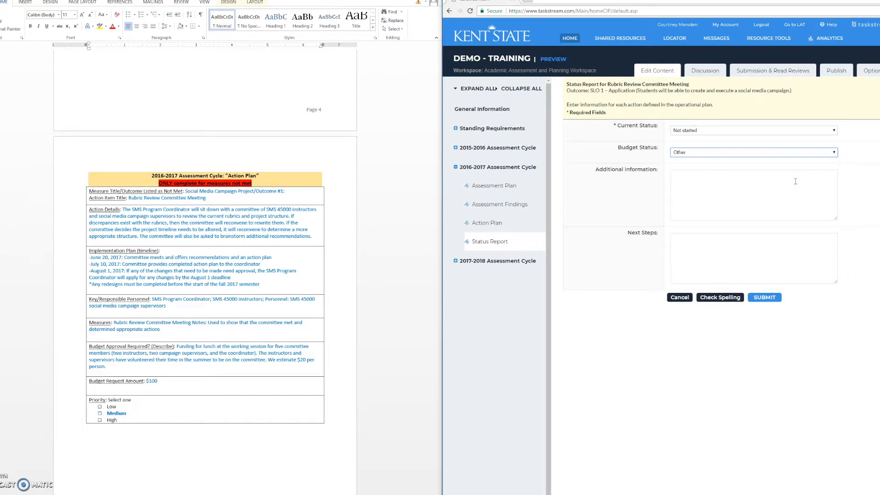
click(764, 297)
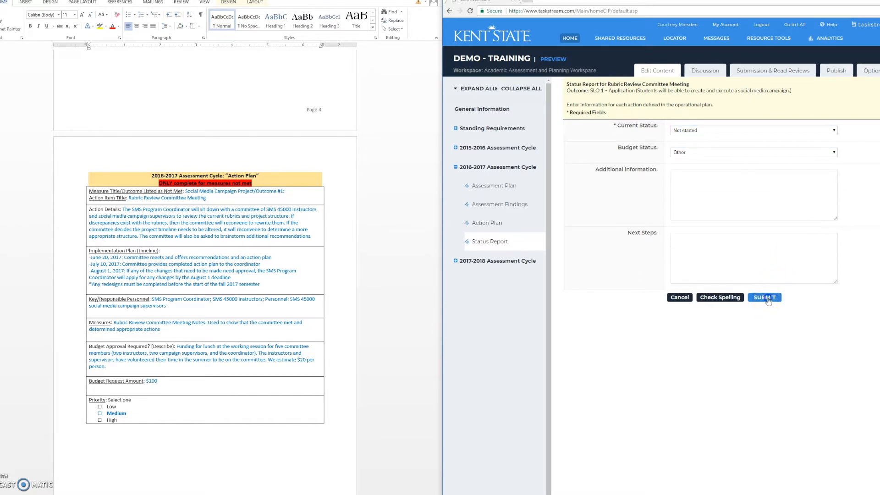
Edit the Rubric Review Committee Meeting status to Completed with an Approved budget status, and submit the change
scroll(768, 297, down, 4)
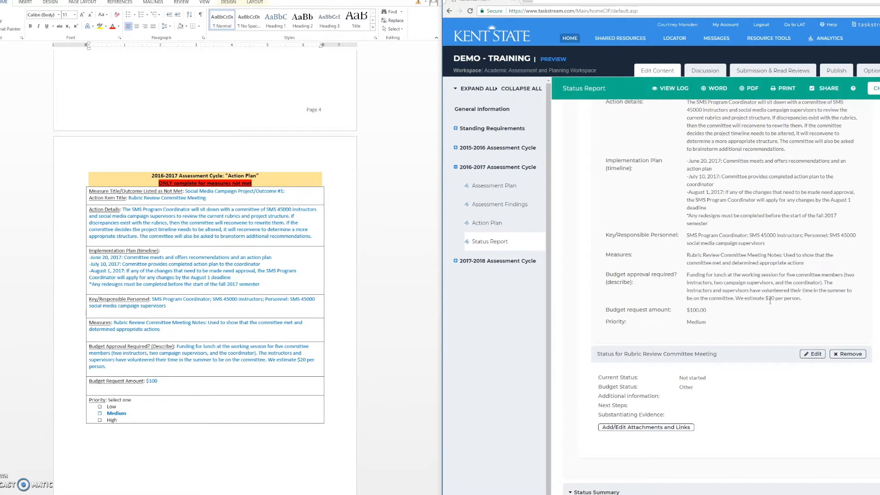
click(810, 354)
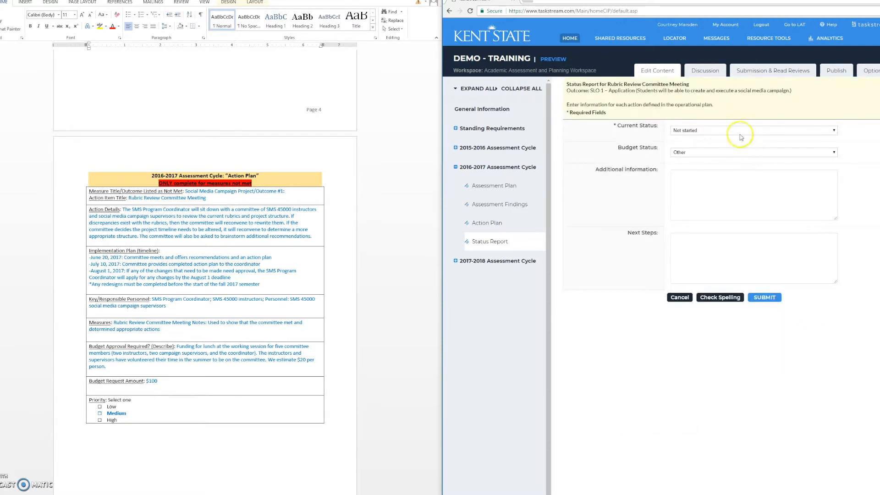
click(739, 132)
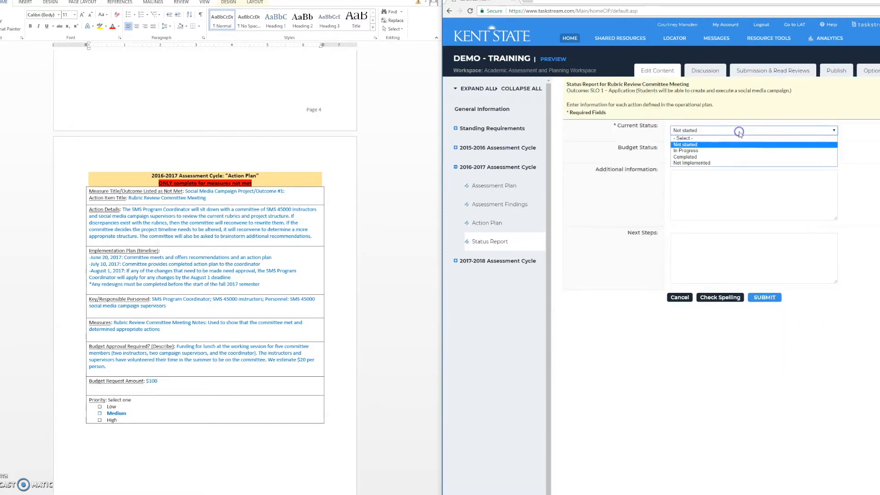
click(732, 157)
click(730, 153)
click(730, 165)
click(734, 173)
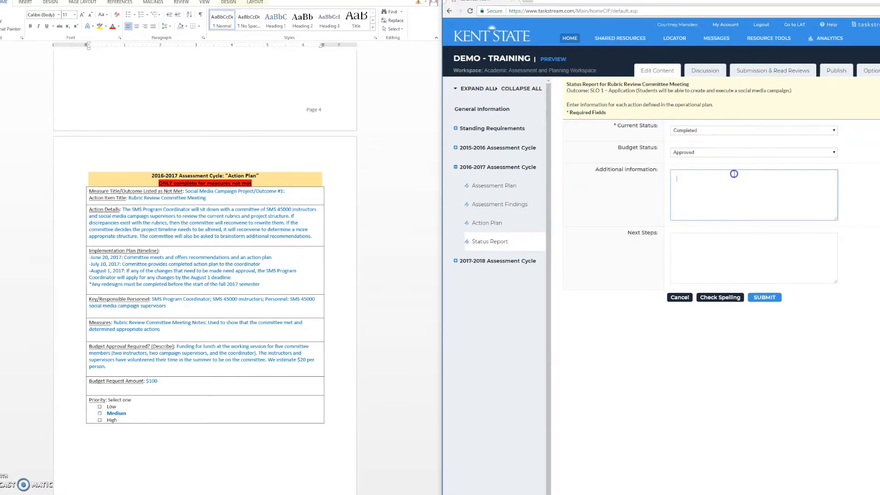
click(752, 237)
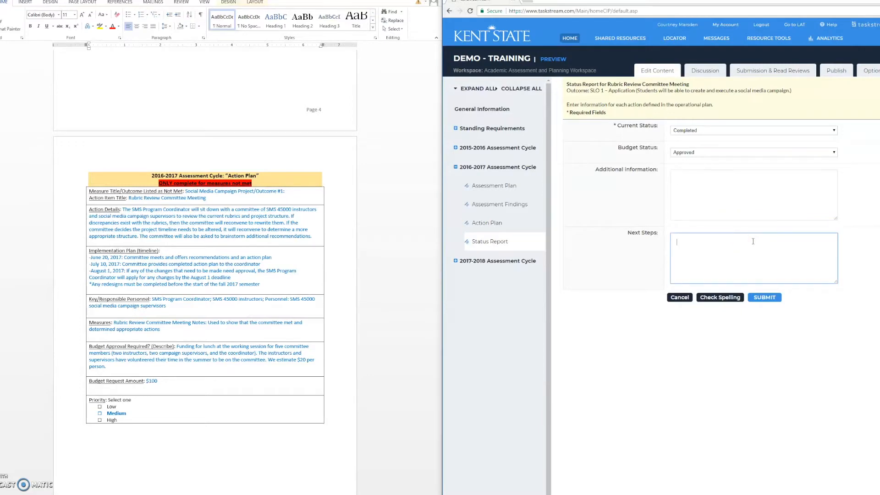
click(764, 297)
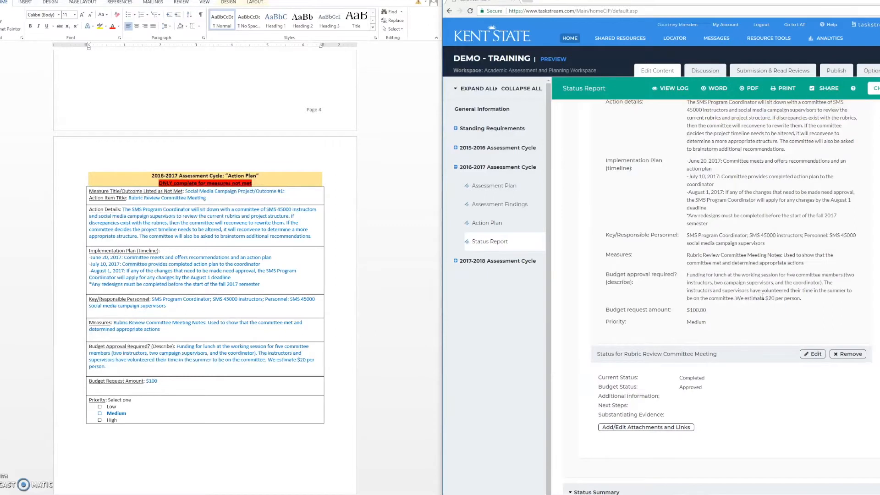
Check in the 2016-2017 Status Report and return to its work area
click(673, 430)
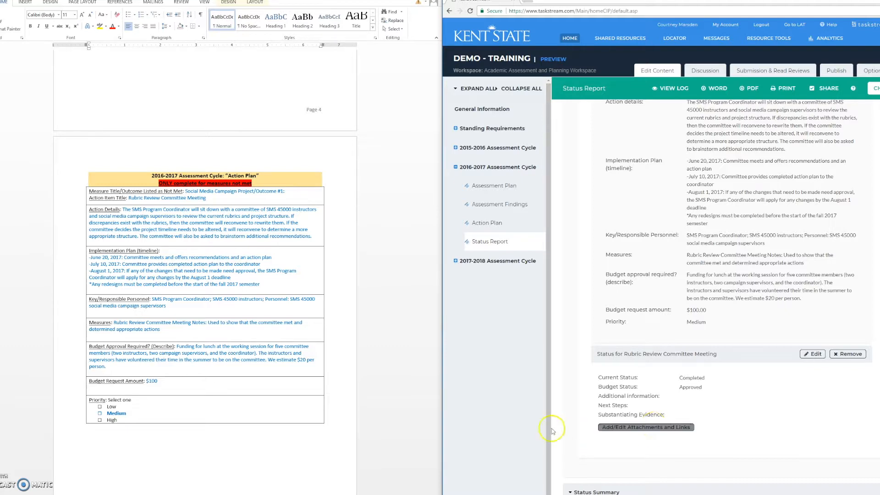
click(865, 96)
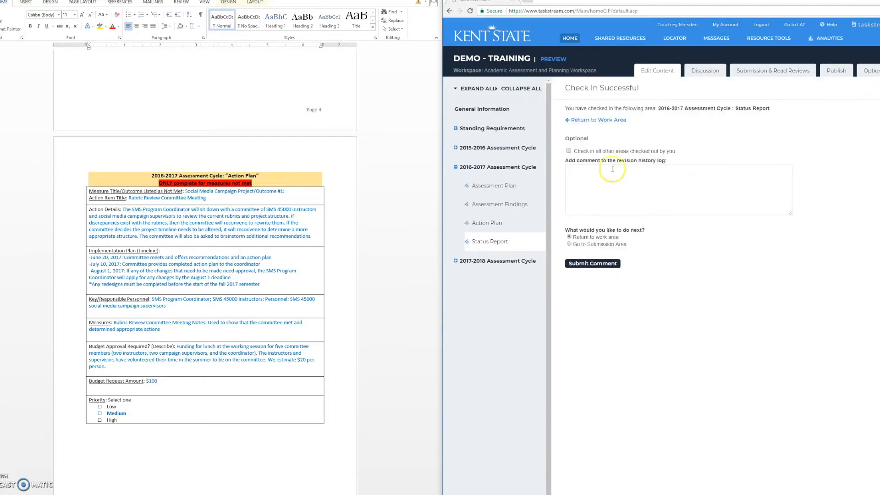
click(596, 122)
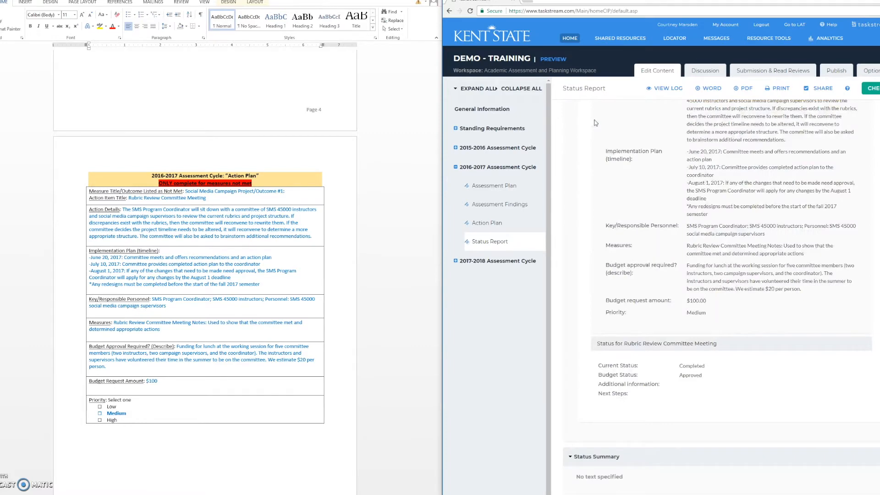
scroll(687, 231, up, 4)
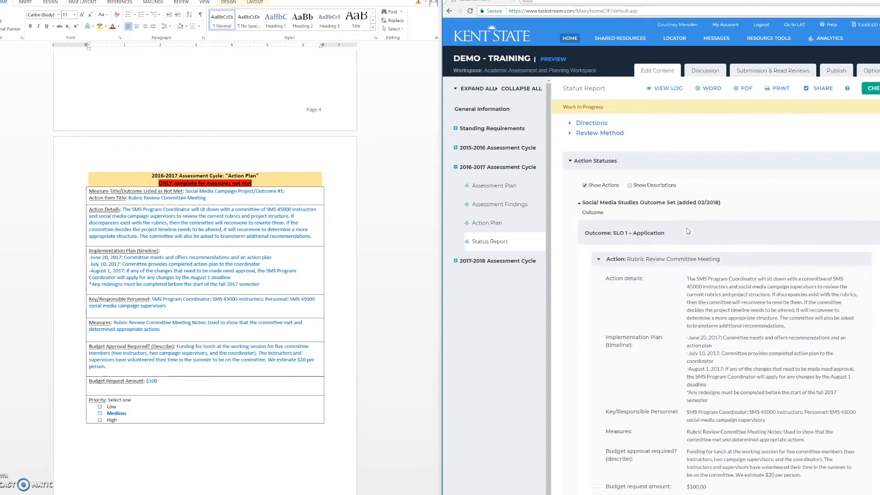